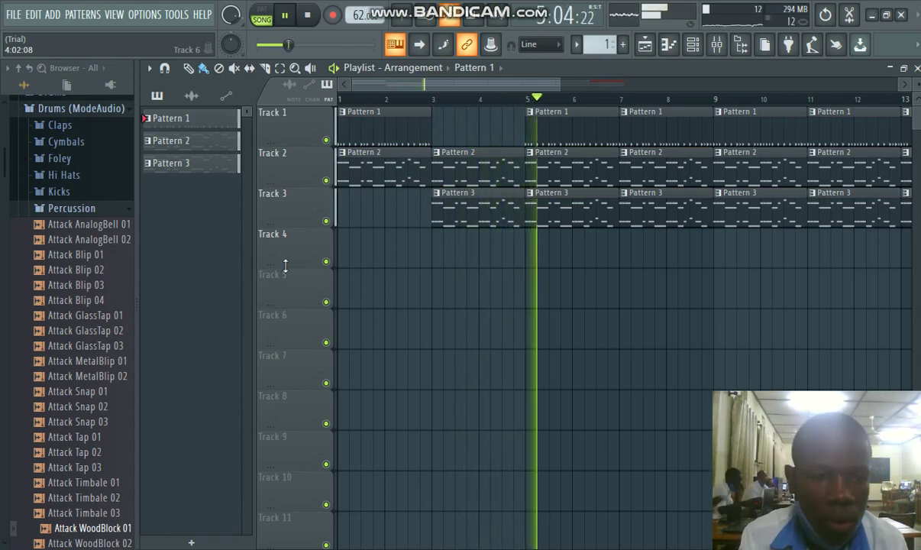
Step: Preview the Attack Blip 03 sample, review the playlist clips through bar 17, and stop song playback
{"action": "left_click", "coordinate": [115, 287]}
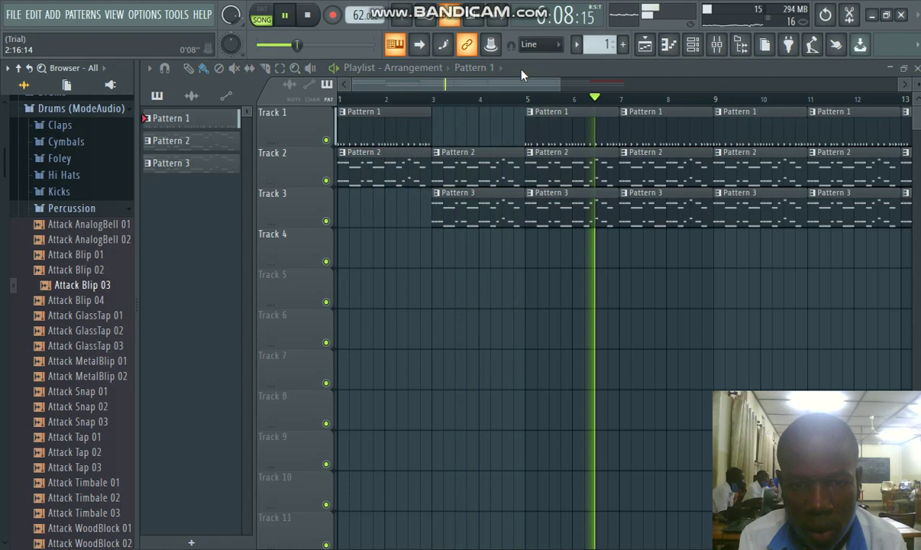
{"action": "left_click_drag", "start_coordinate": [437, 86], "coordinate": [523, 74]}
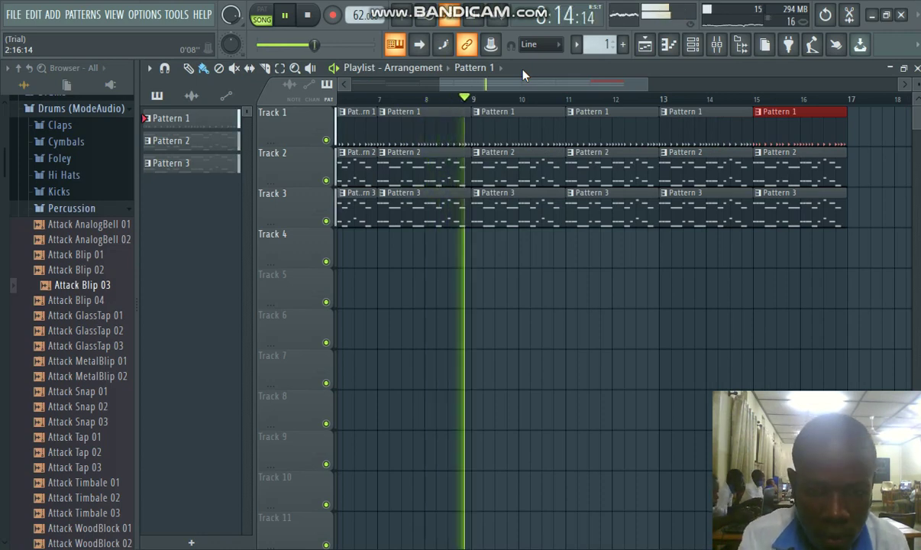
{"action": "key", "text": "space"}
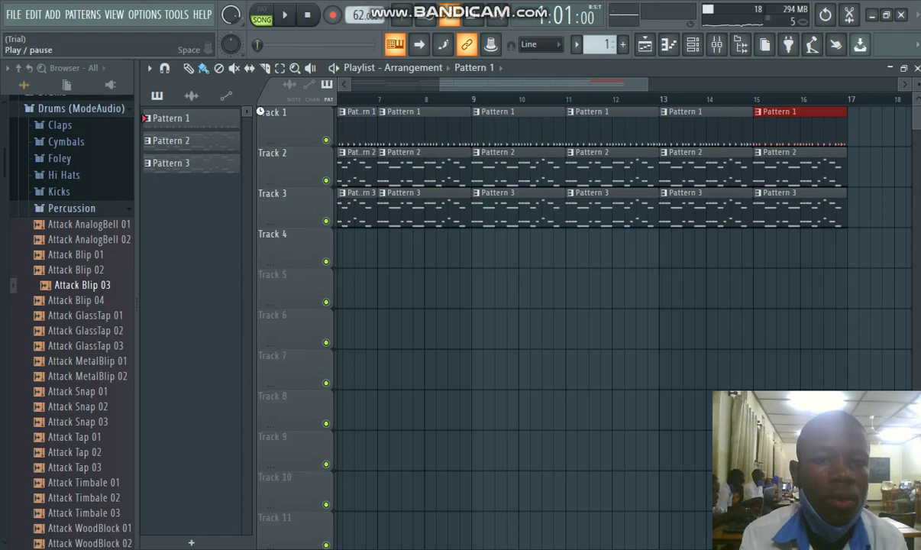
Step: Switch to pattern mode, show the channel rack, and play Pattern 1
{"action": "key", "text": "l"}
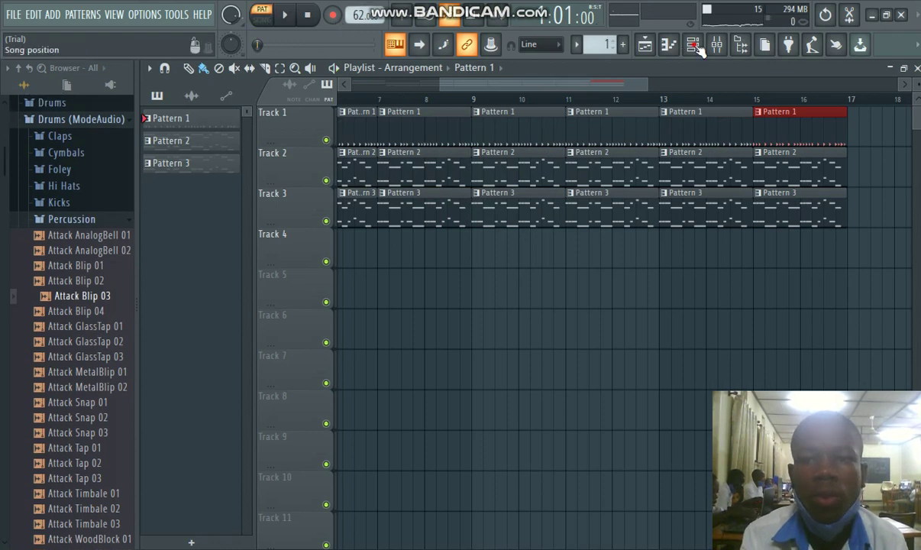
{"action": "key", "text": "F6"}
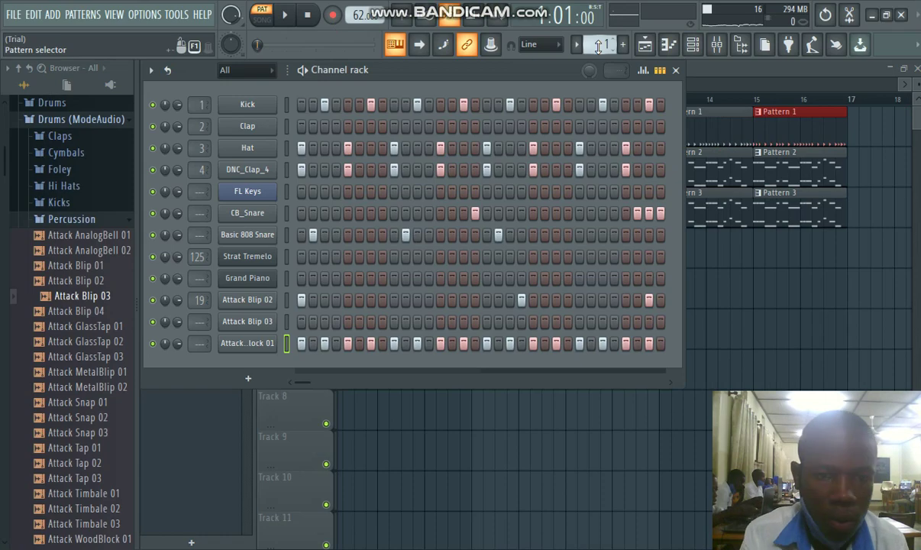
{"action": "key", "text": "space"}
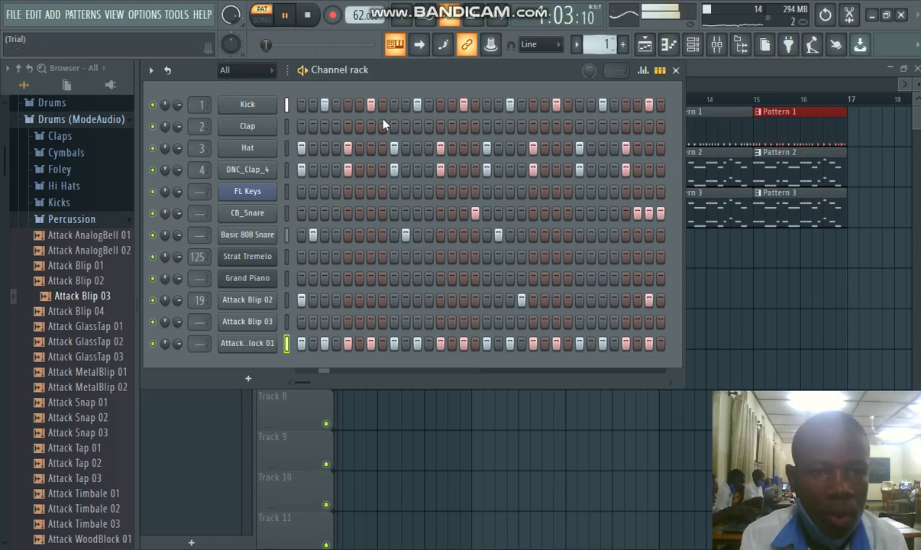
Step: Mute the channels one by one from the Attack WoodBlock 01 channel up to Hat while Pattern 1 plays
{"action": "left_click", "coordinate": [153, 343]}
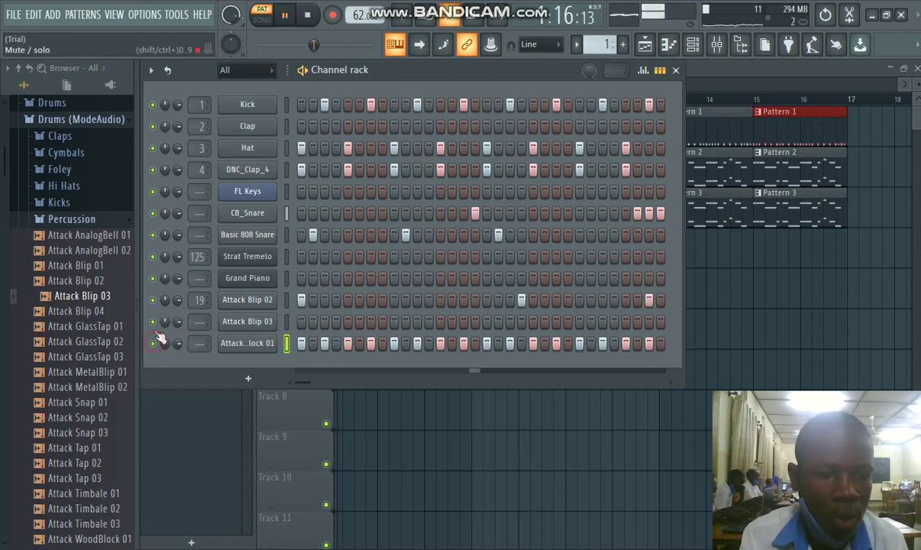
{"action": "left_click", "coordinate": [153, 322]}
{"action": "left_click", "coordinate": [152, 300]}
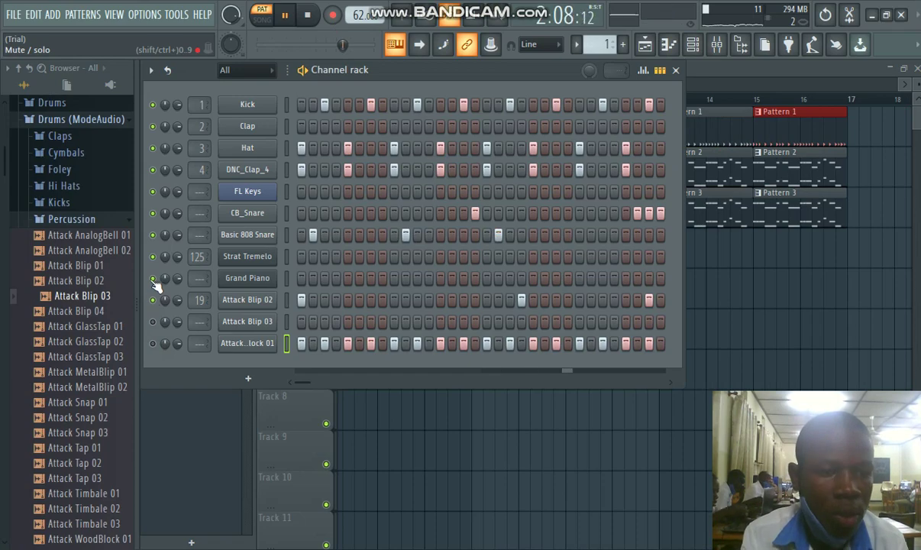
{"action": "left_click", "coordinate": [153, 278]}
{"action": "left_click", "coordinate": [153, 257]}
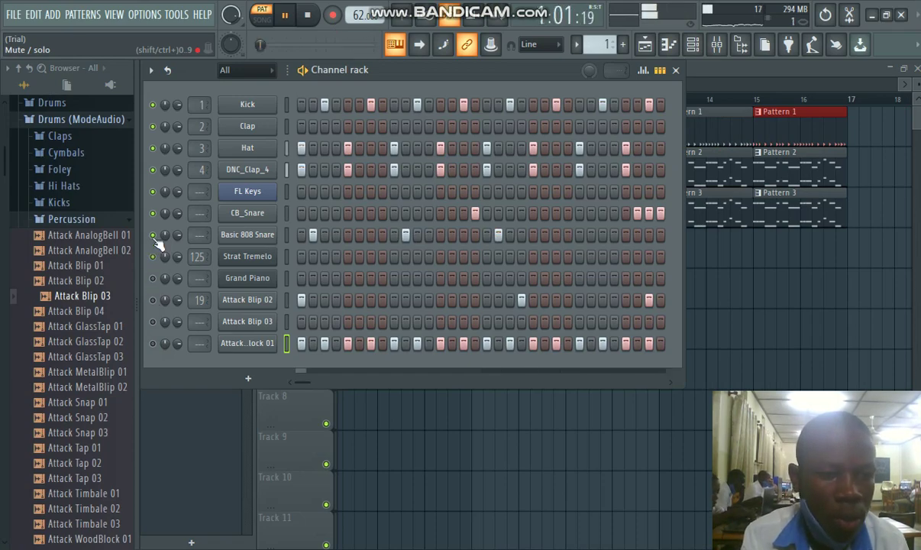
{"action": "left_click", "coordinate": [152, 235]}
{"action": "left_click", "coordinate": [152, 213]}
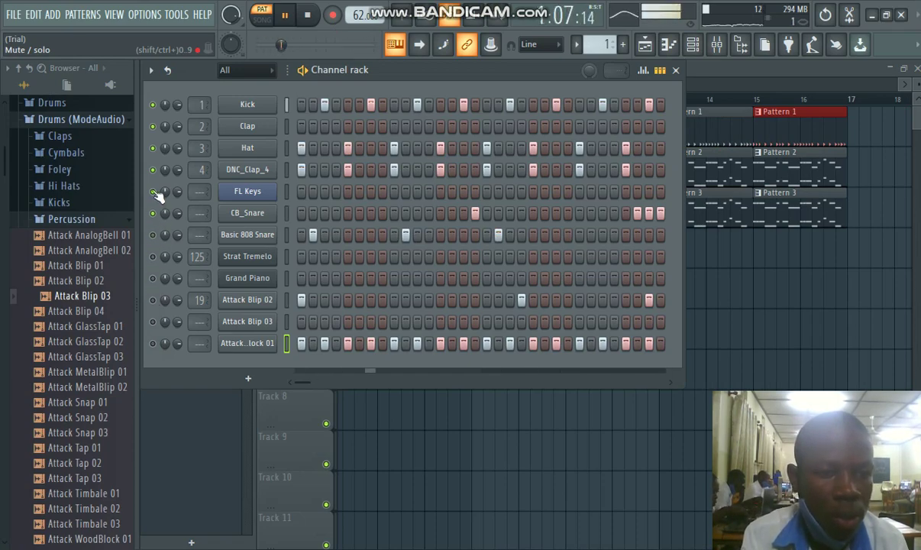
{"action": "left_click", "coordinate": [153, 191]}
{"action": "left_click", "coordinate": [153, 170]}
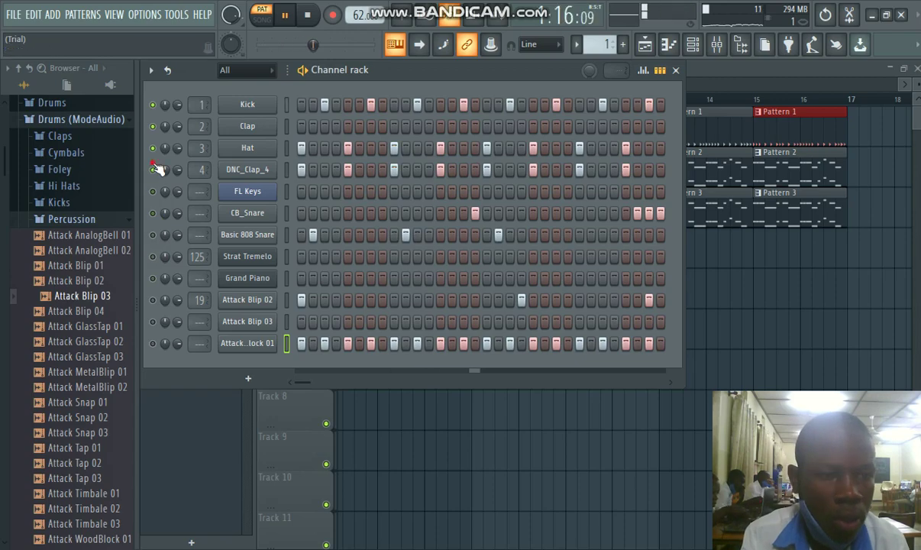
{"action": "left_click", "coordinate": [153, 147]}
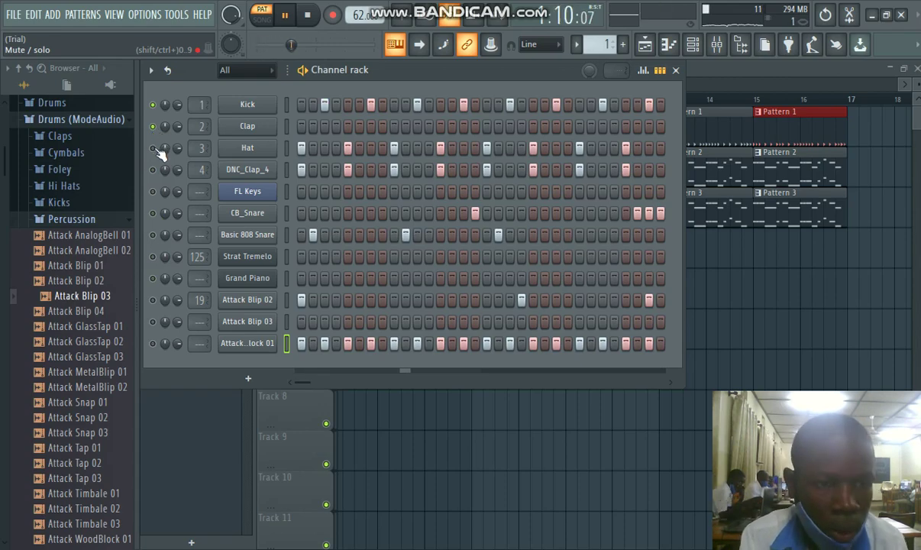
Step: Unmute the channels one by one from Hat down to the Attack WoodBlock 01 channel
{"action": "left_click", "coordinate": [153, 147]}
{"action": "left_click", "coordinate": [152, 169]}
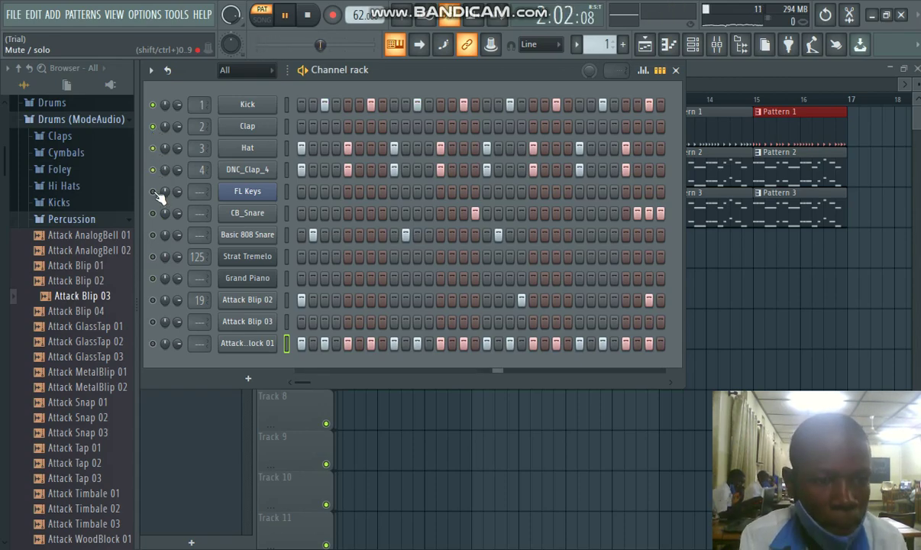
{"action": "left_click", "coordinate": [153, 191]}
{"action": "left_click", "coordinate": [153, 213]}
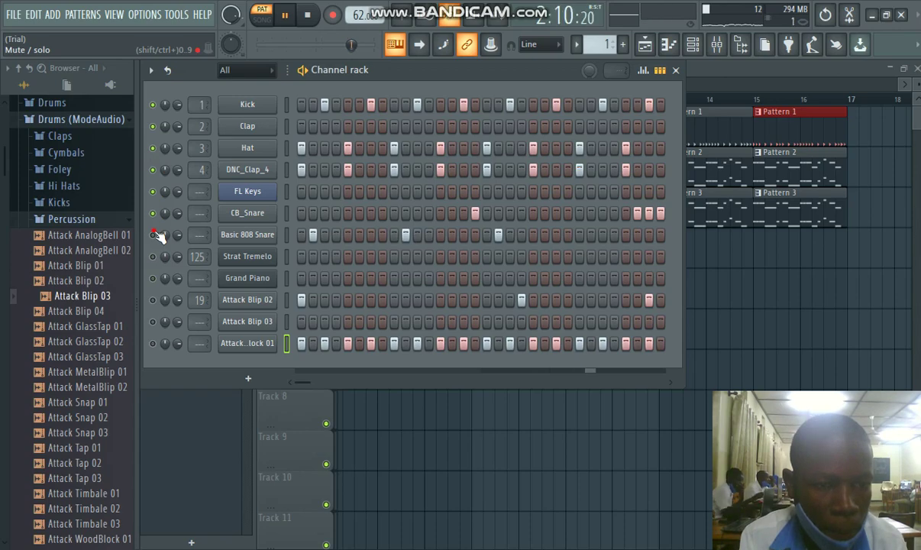
{"action": "left_click", "coordinate": [153, 235]}
{"action": "left_click", "coordinate": [152, 256]}
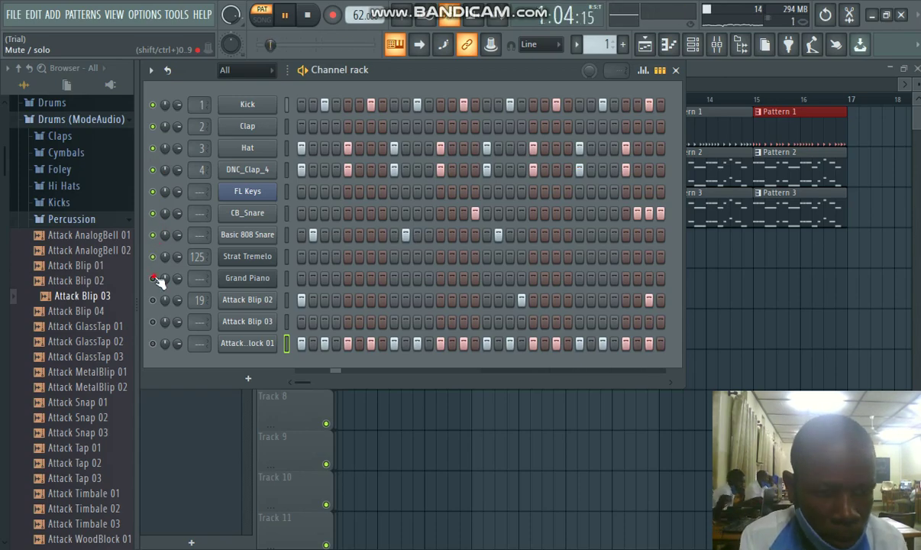
{"action": "left_click", "coordinate": [153, 278]}
{"action": "left_click", "coordinate": [152, 300]}
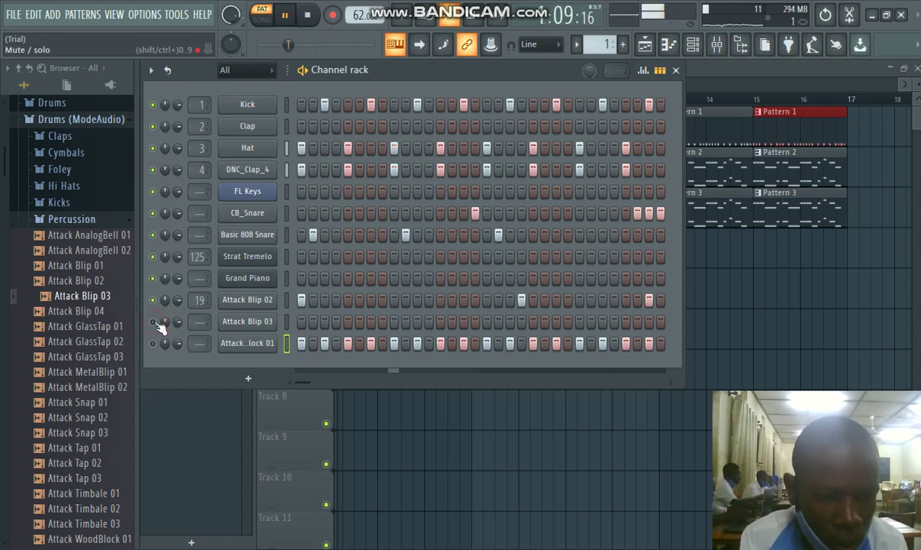
{"action": "left_click", "coordinate": [154, 322]}
{"action": "left_click", "coordinate": [154, 343]}
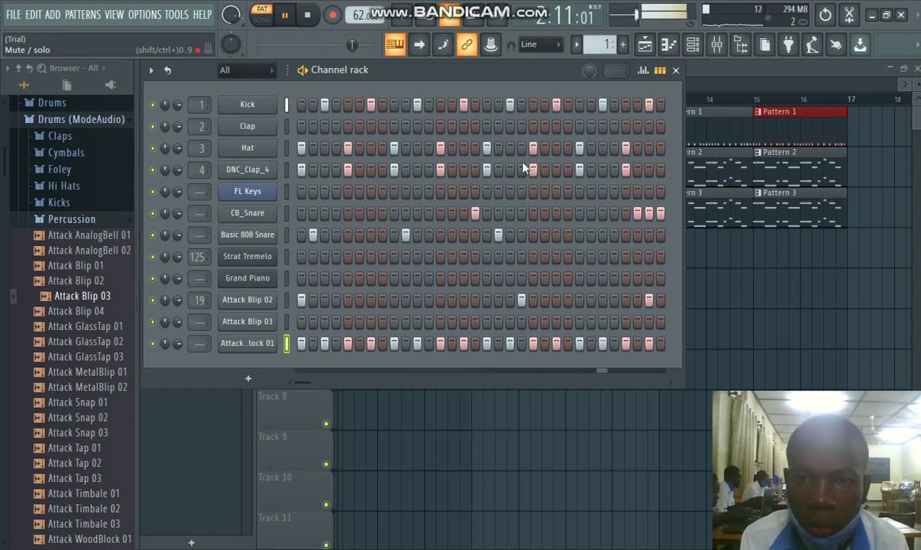
Step: Switch the channel rack to Pattern 2 and examine its FL Keys notes in the piano roll
{"action": "left_click", "coordinate": [675, 71]}
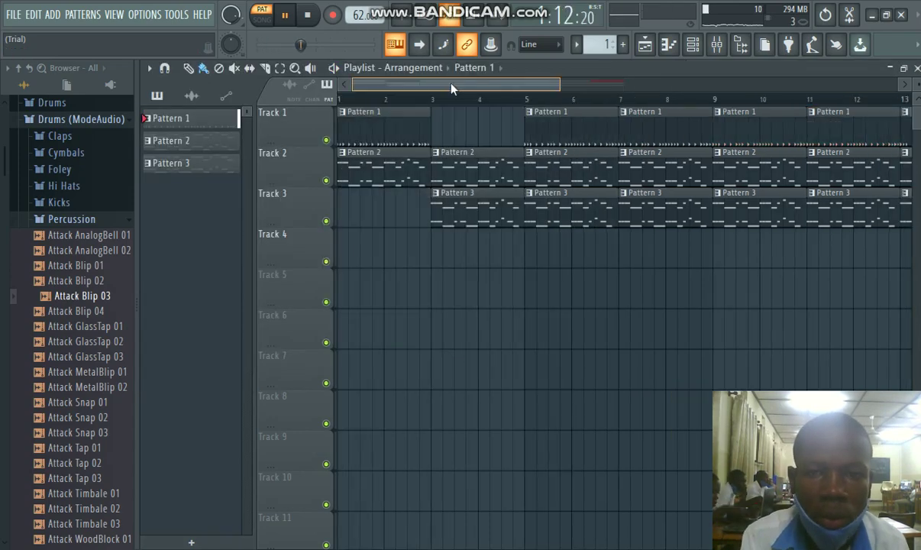
{"action": "left_click", "coordinate": [692, 48]}
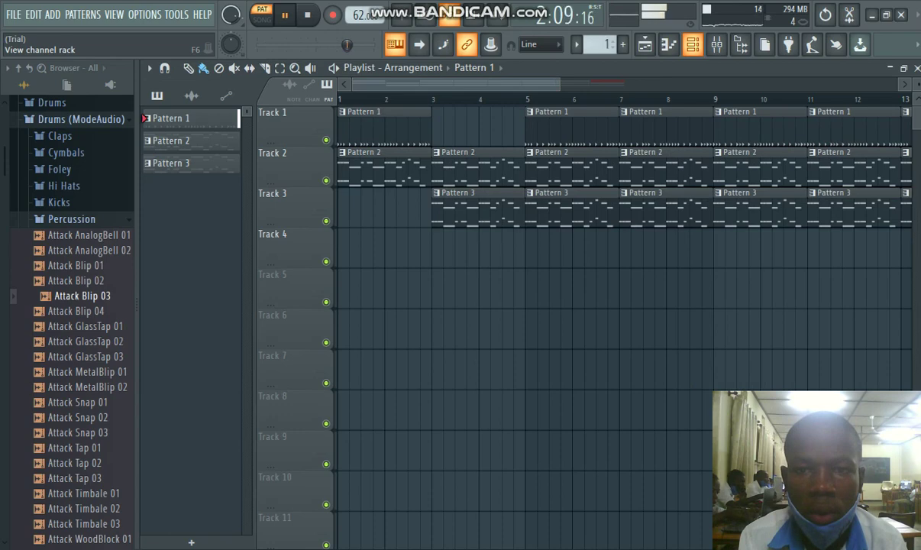
{"action": "scroll", "coordinate": [604, 44], "scroll_direction": "down", "scroll_amount": 1}
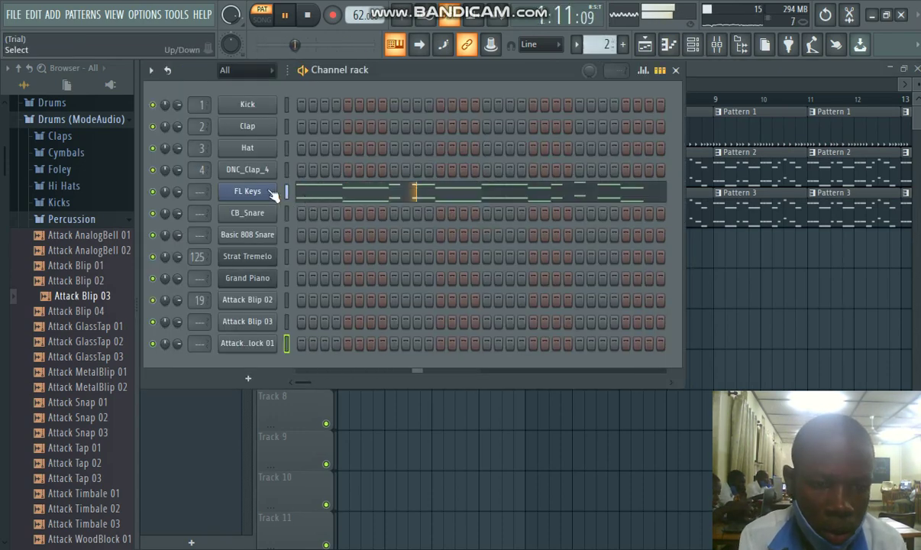
{"action": "left_click", "coordinate": [313, 193]}
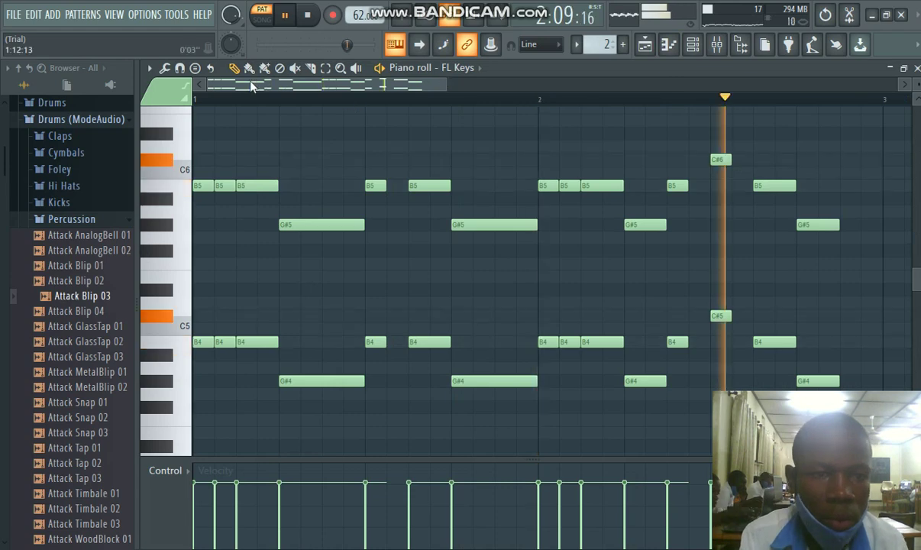
{"action": "left_click_drag", "start_coordinate": [253, 85], "coordinate": [388, 113]}
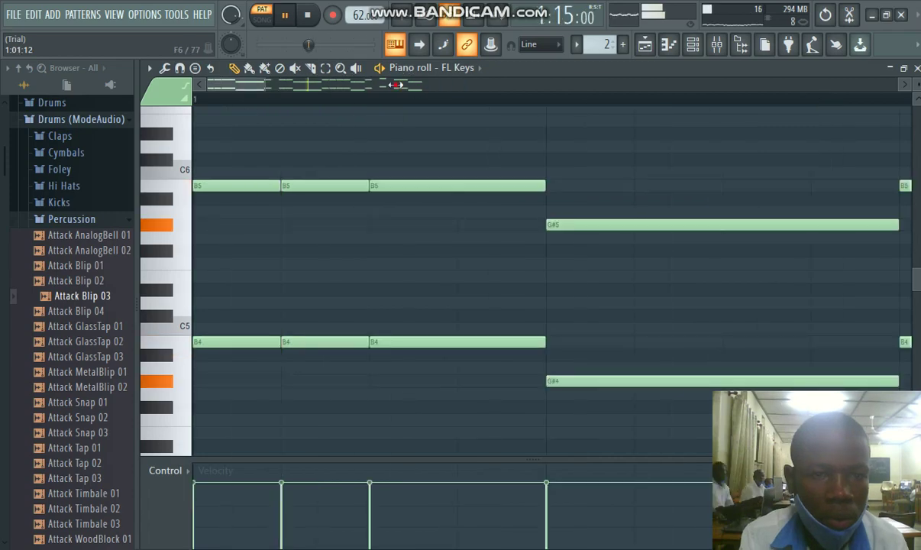
{"action": "left_click_drag", "start_coordinate": [396, 85], "coordinate": [577, 71]}
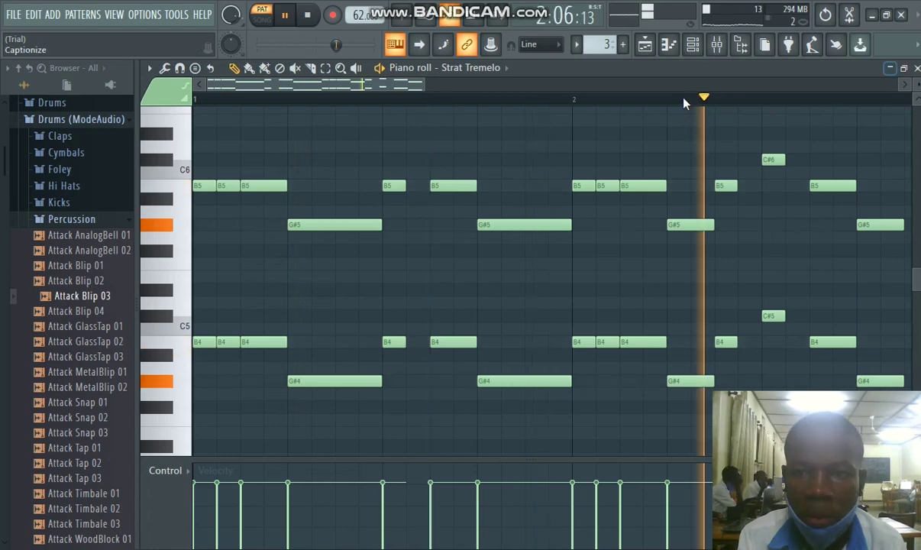
Step: Return to the playlist, delete all pattern clips from the arrangement, and stop playback
{"action": "key", "text": "F6"}
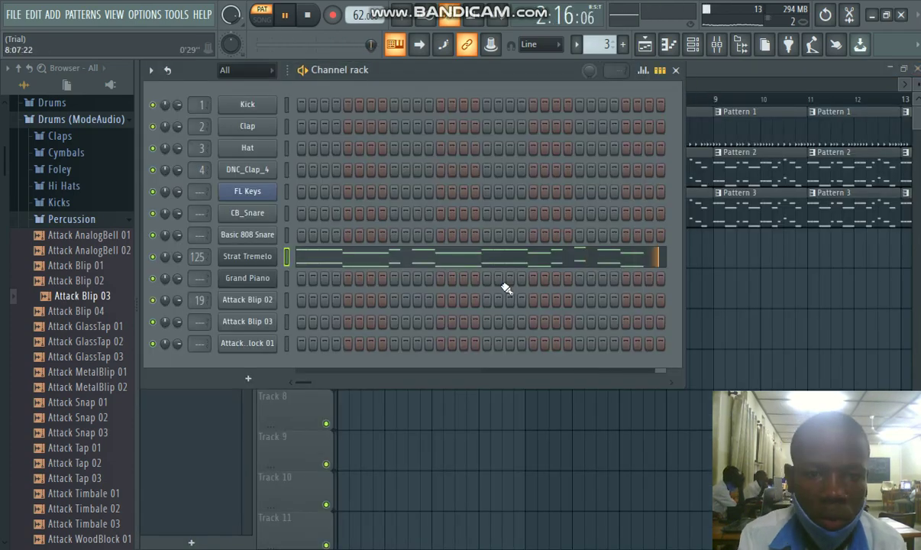
{"action": "key", "text": "F6"}
{"action": "key", "text": "ctrl+a"}
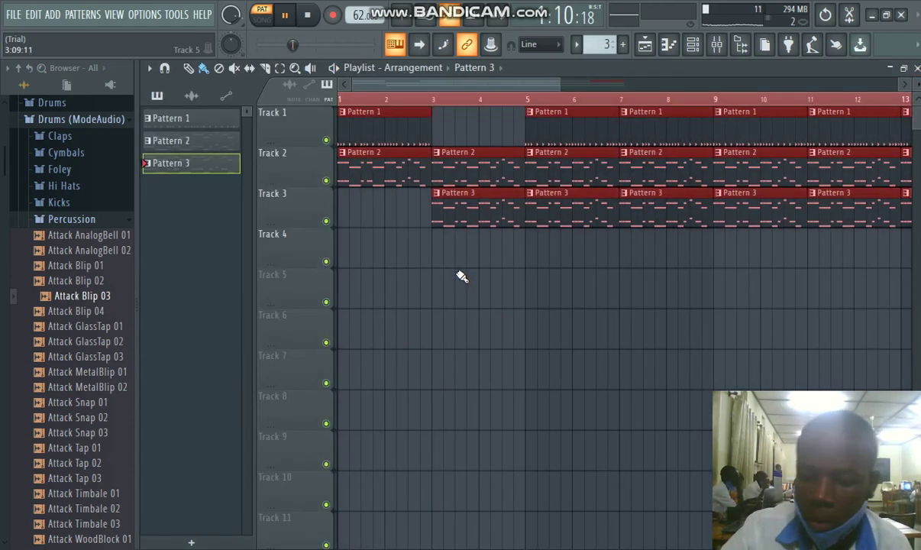
{"action": "key", "text": "Delete"}
{"action": "key", "text": "space"}
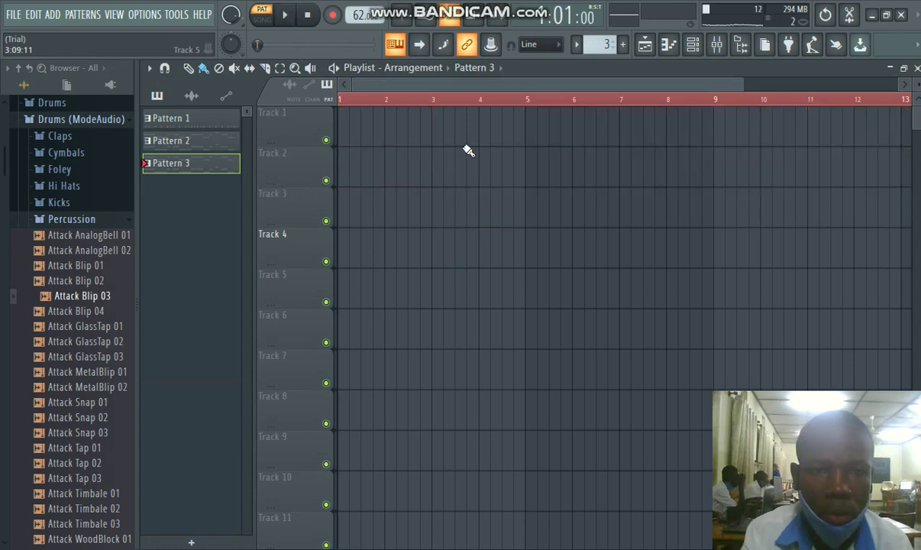
{"action": "left_click", "coordinate": [392, 113]}
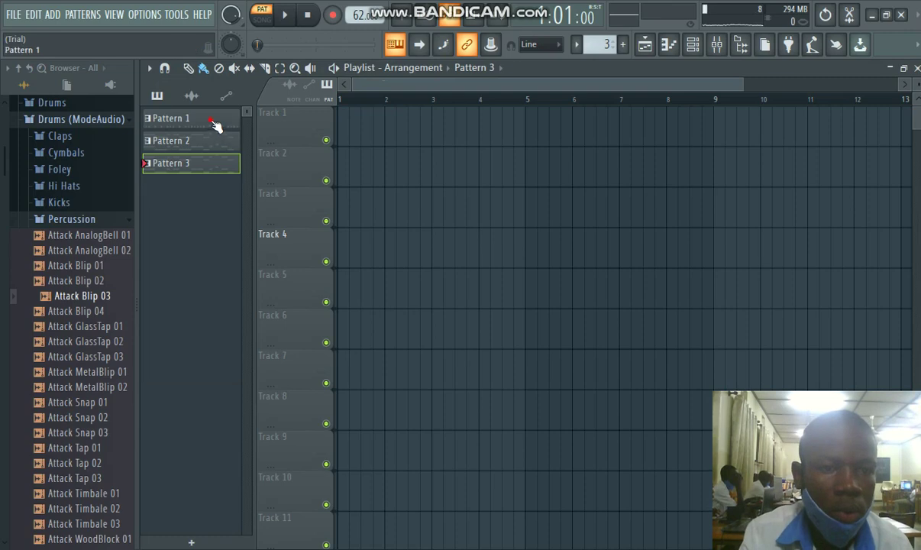
Step: Place Pattern 1 at bar 1 of Track 1 and play the arrangement in song mode
{"action": "left_click_drag", "start_coordinate": [171, 118], "coordinate": [344, 123]}
{"action": "key", "text": "space"}
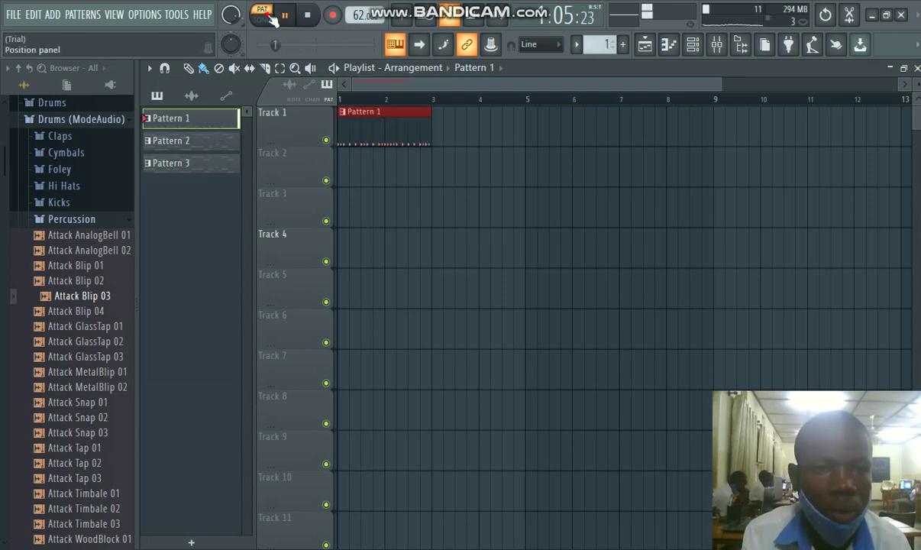
{"action": "left_click", "coordinate": [267, 19]}
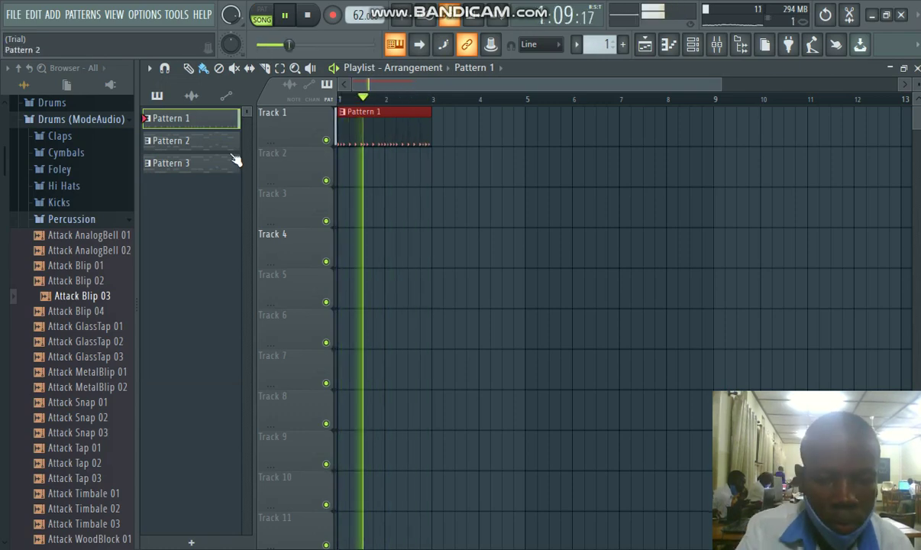
Step: Duplicate the Pattern 1 clip end to end along Track 1 until it reaches bar 33
{"action": "key", "text": "ctrl+b"}
{"action": "key", "text": "ctrl+b"}
{"action": "key", "text": "ctrl+b"}
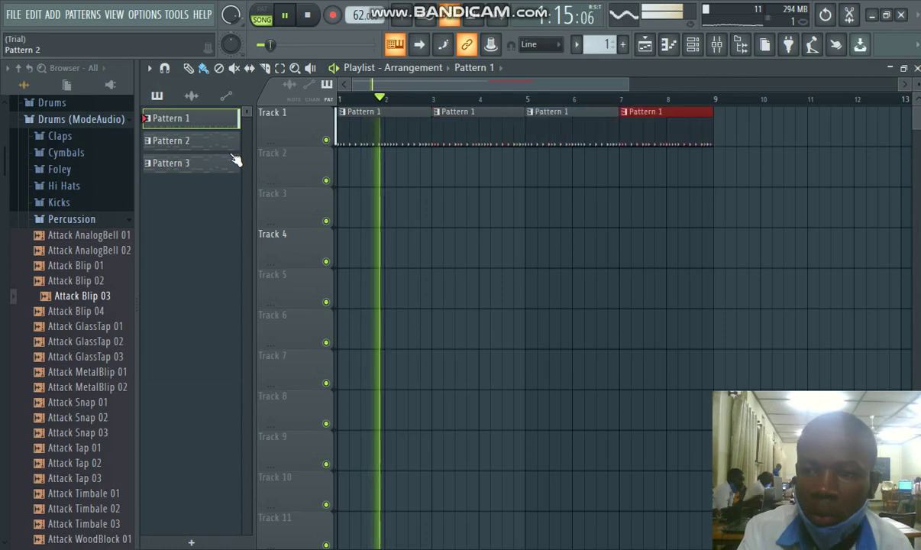
{"action": "key", "text": "ctrl+b"}
{"action": "key", "text": "ctrl+b"}
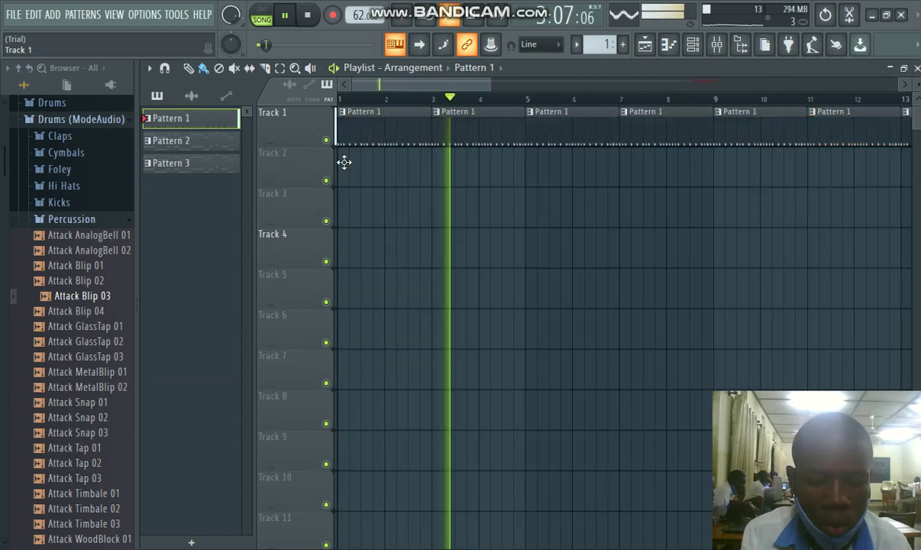
Step: Place Pattern 2 on Track 2 and Pattern 3 on Track 3, both at bar 1, and stop playback
{"action": "left_click_drag", "start_coordinate": [171, 140], "coordinate": [344, 164]}
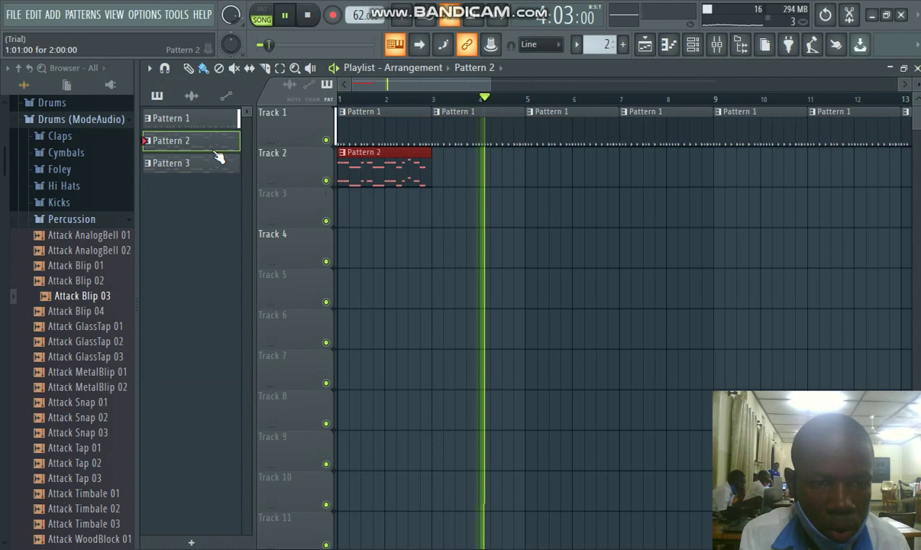
{"action": "left_click_drag", "start_coordinate": [218, 162], "coordinate": [380, 210]}
{"action": "key", "text": "space"}
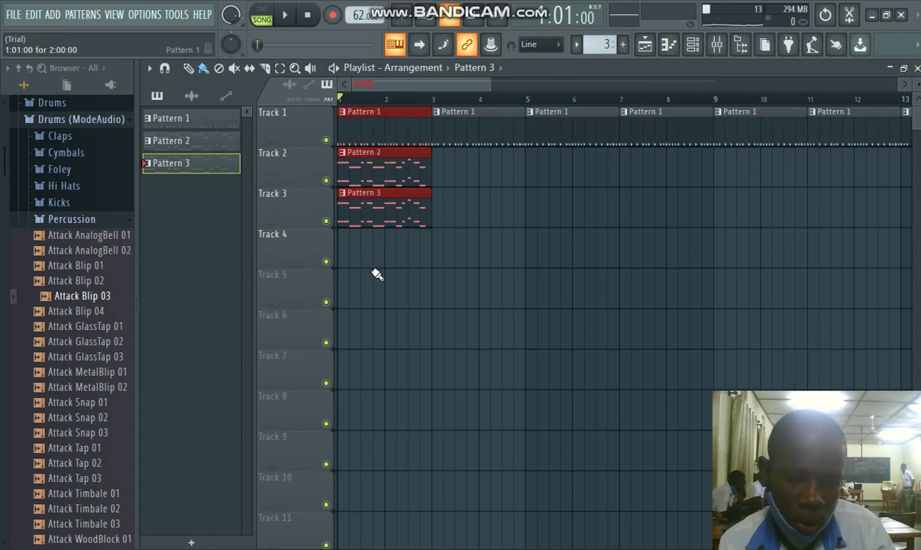
Step: Duplicate the Pattern 2 and Pattern 3 clips together along Tracks 2 and 3 until they reach bar 33
{"action": "left_click", "coordinate": [385, 171]}
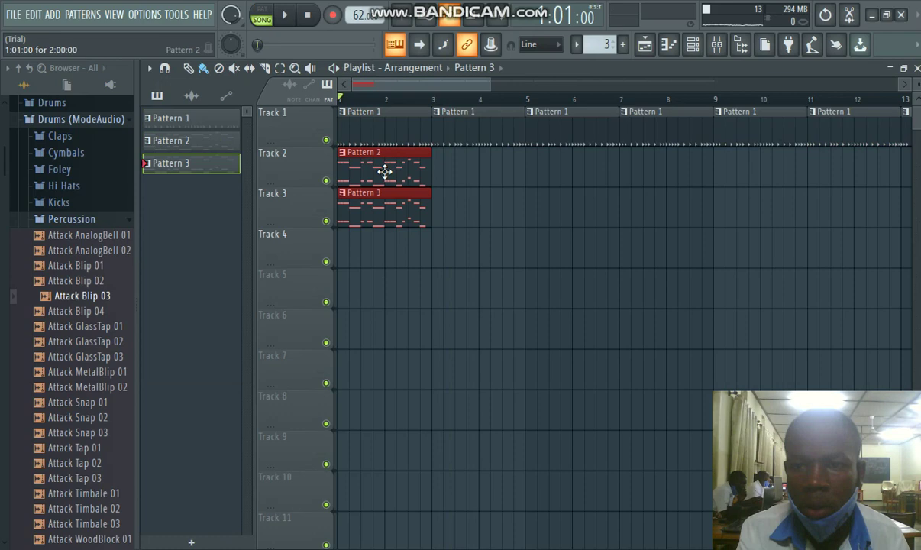
{"action": "key", "text": "ctrl+b"}
{"action": "key", "text": "ctrl+b"}
{"action": "key", "text": "ctrl+b"}
{"action": "key", "text": "ctrl+b"}
{"action": "key", "text": "ctrl+b"}
{"action": "key", "text": "ctrl+b"}
{"action": "key", "text": "ctrl+b"}
{"action": "key", "text": "ctrl+b"}
{"action": "key", "text": "ctrl+b"}
{"action": "key", "text": "ctrl+b"}
{"action": "key", "text": "ctrl+b"}
{"action": "key", "text": "ctrl+b"}
{"action": "key", "text": "ctrl+b"}
{"action": "key", "text": "ctrl+b"}
{"action": "key", "text": "ctrl+b"}
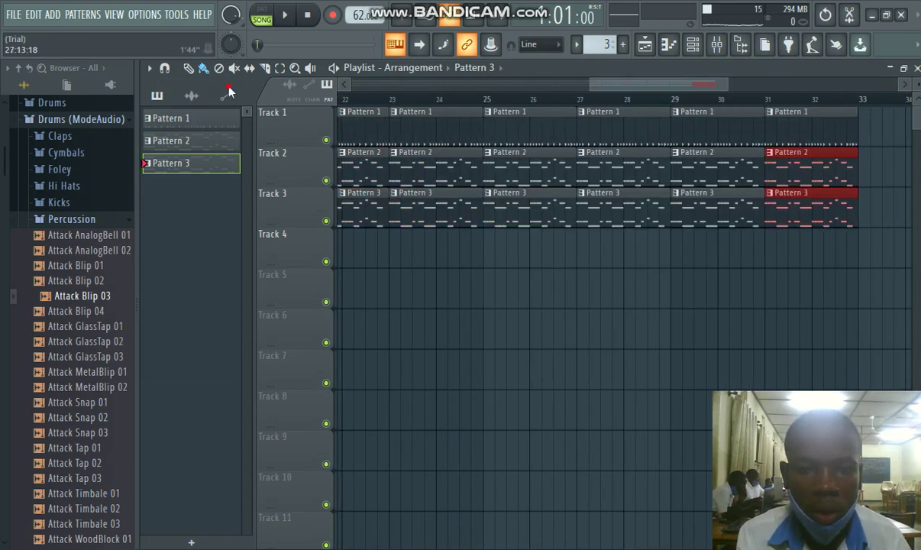
Step: Delete the Pattern 1 clip at bar 3 of Track 1 and the Pattern 3 clip at bar 1 of Track 3, then play the arrangement
{"action": "left_click_drag", "start_coordinate": [623, 92], "coordinate": [378, 90]}
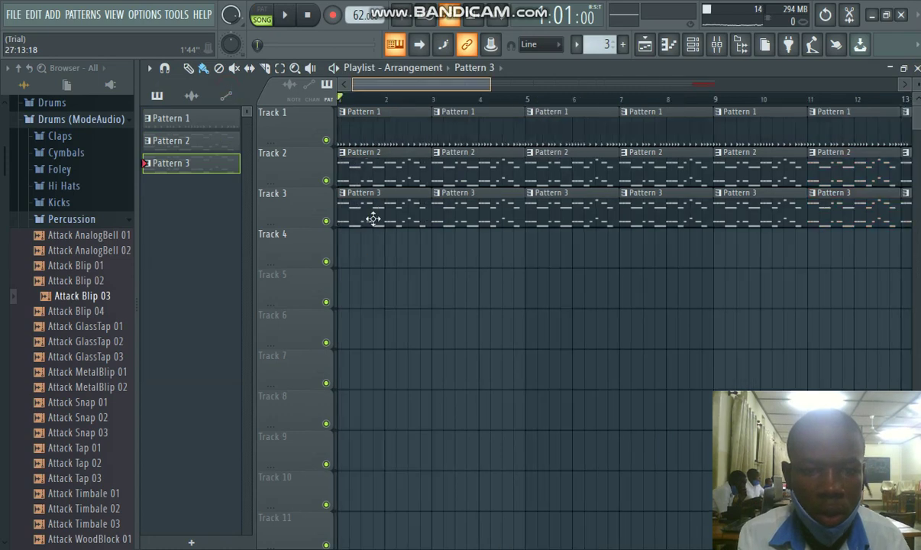
{"action": "right_click", "coordinate": [471, 139]}
{"action": "right_click", "coordinate": [382, 208]}
{"action": "key", "text": "space"}
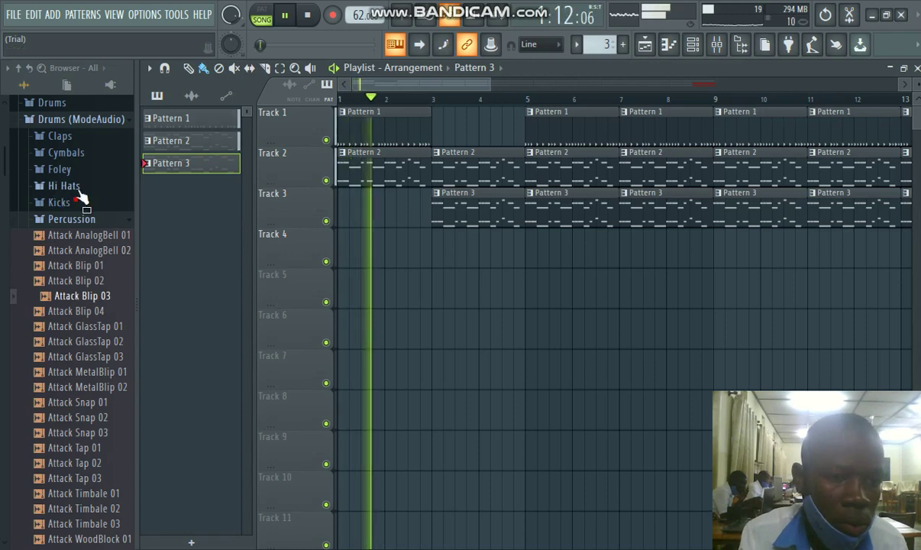
Step: Place the Collider Boom Splash sample from the ModeAudio Cymbals folder on Track 4 just before bar 3, and stop playback
{"action": "left_click", "coordinate": [74, 187]}
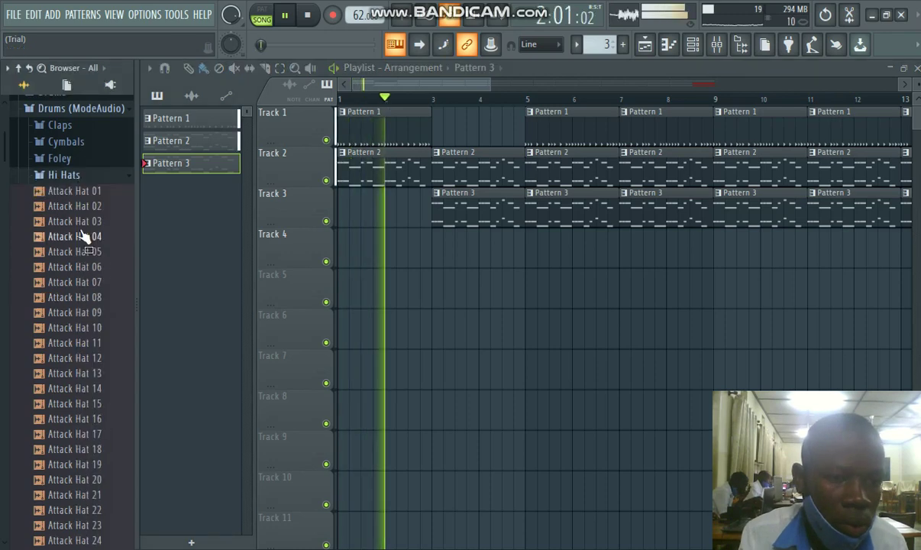
{"action": "left_click_drag", "start_coordinate": [83, 221], "coordinate": [81, 169]}
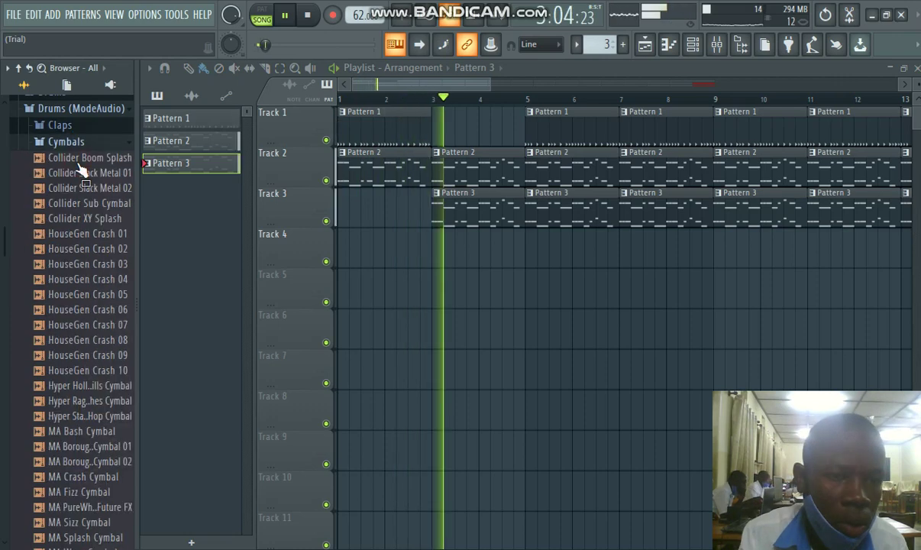
{"action": "left_click_drag", "start_coordinate": [81, 170], "coordinate": [86, 164]}
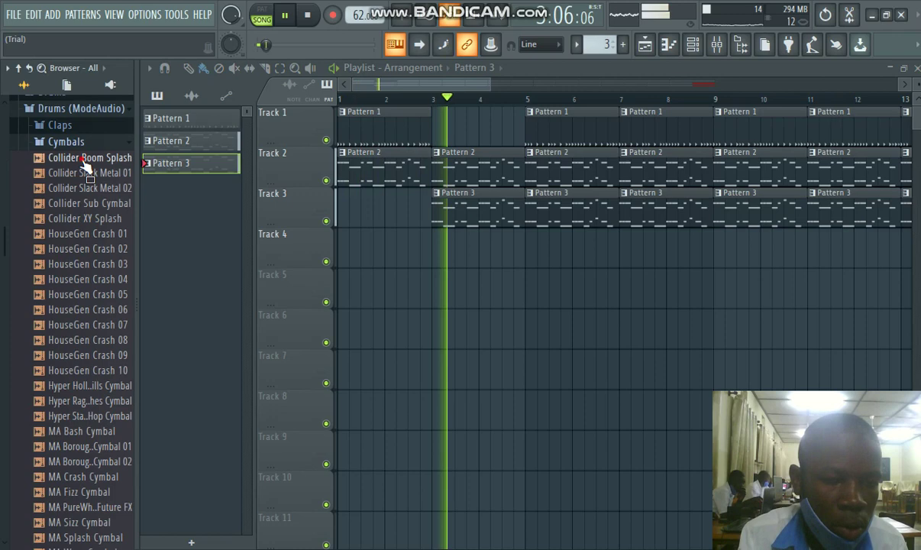
{"action": "left_click_drag", "start_coordinate": [86, 164], "coordinate": [430, 256]}
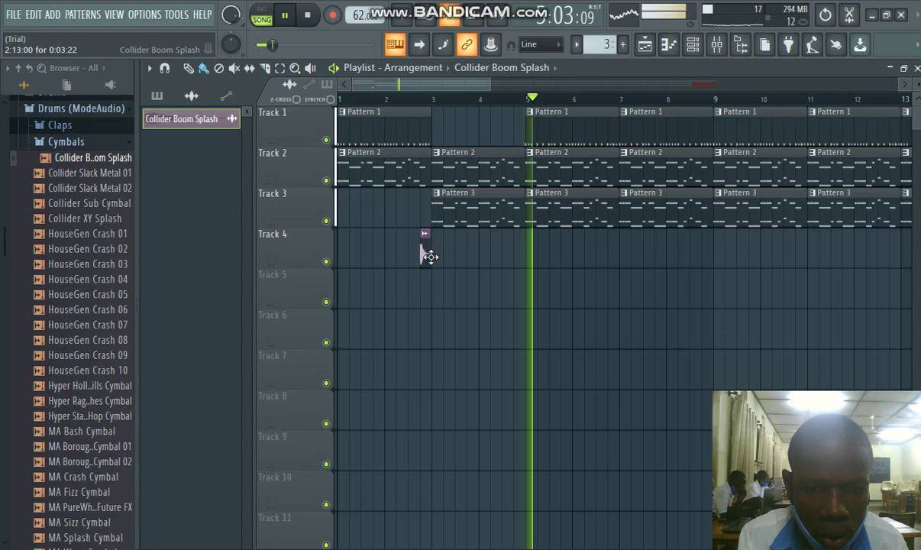
{"action": "left_click_drag", "start_coordinate": [430, 257], "coordinate": [429, 254]}
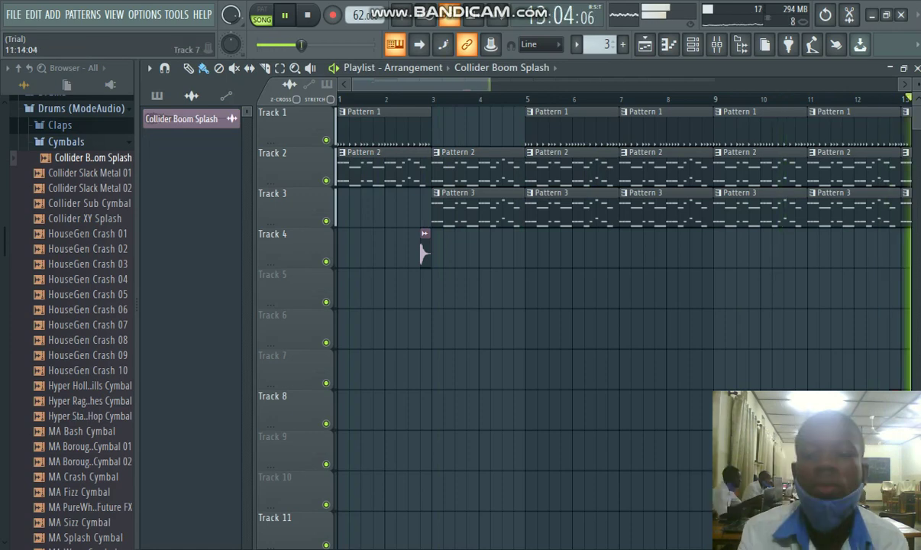
{"action": "key", "text": "space"}
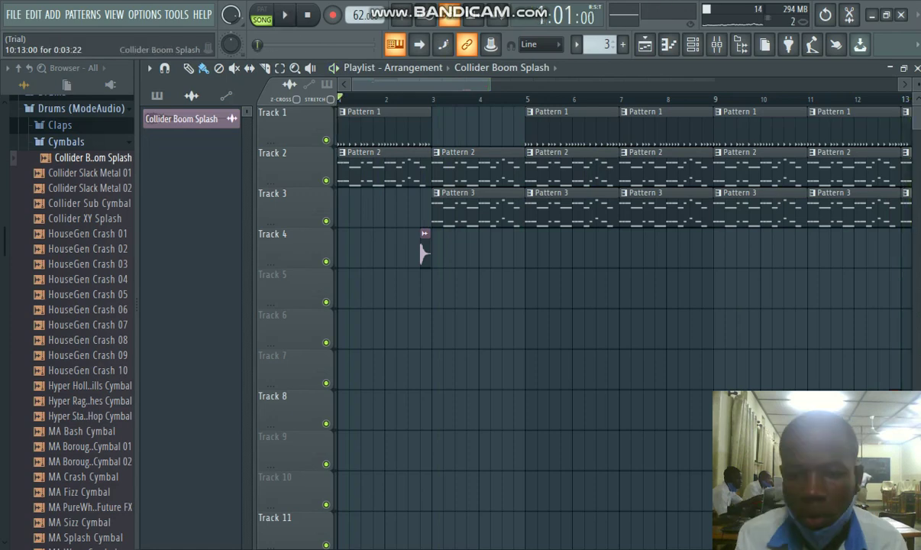